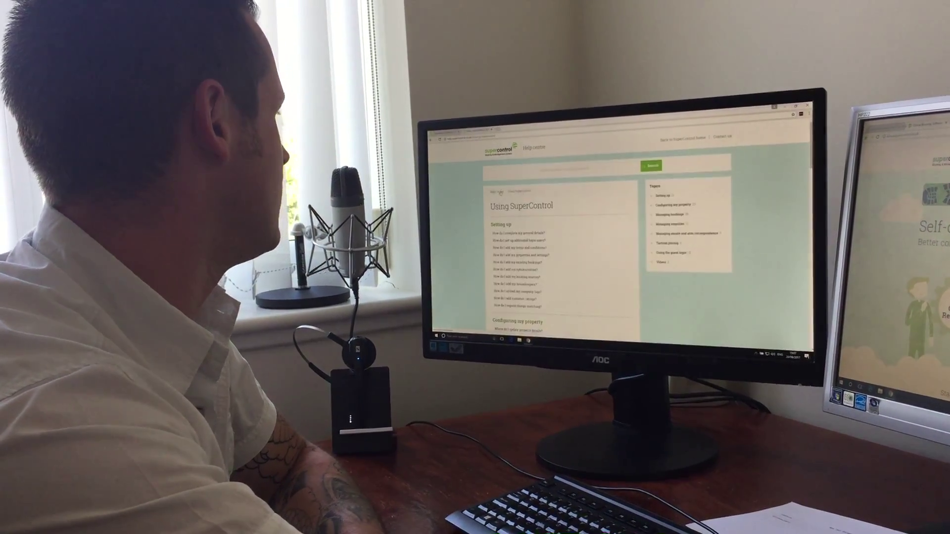
scroll(553, 222, "down", 3)
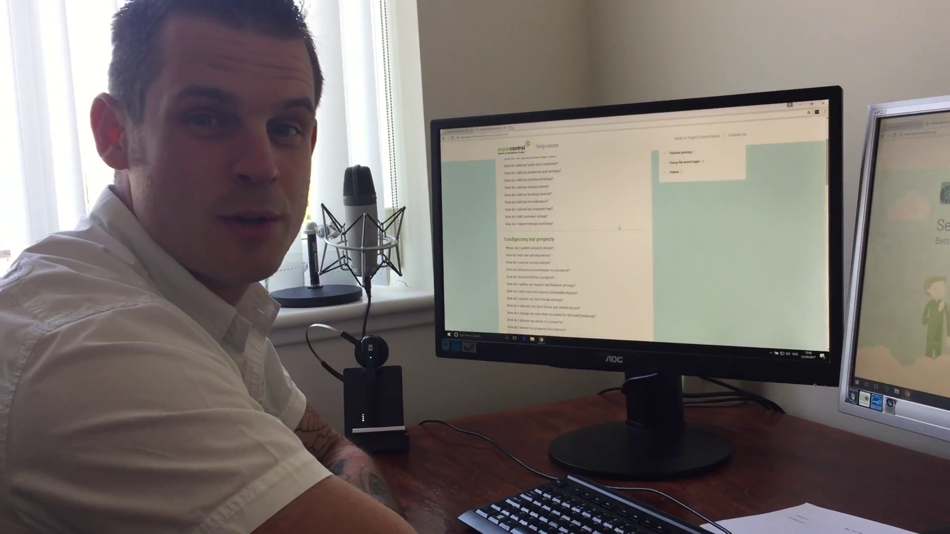